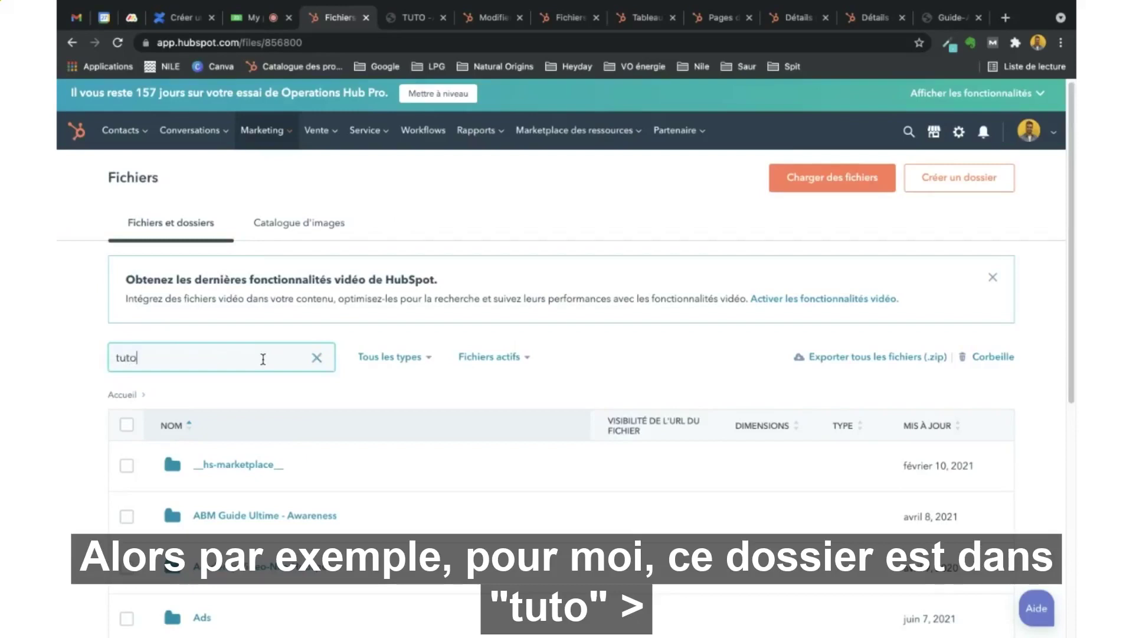
- Upload the TUTO -Agence NILE webinar PDF from Bureau into the TUTO suivi des documents dans HS subfolder of TUTO - OFFRES
left_click(225, 493)
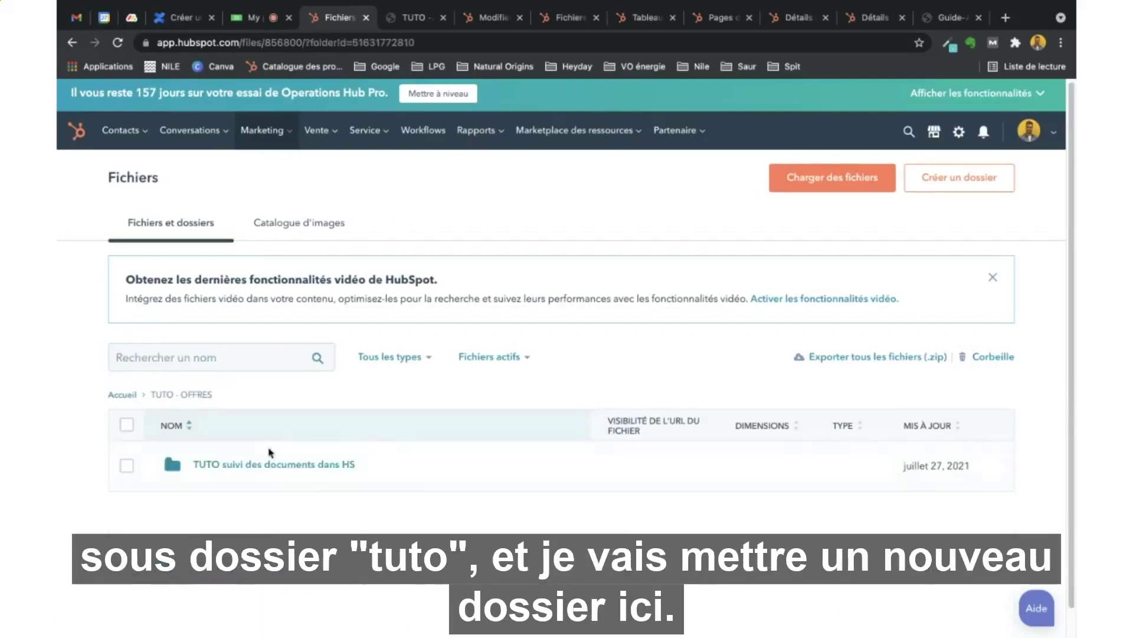
left_click(262, 465)
scroll(425, 358, "down", 1)
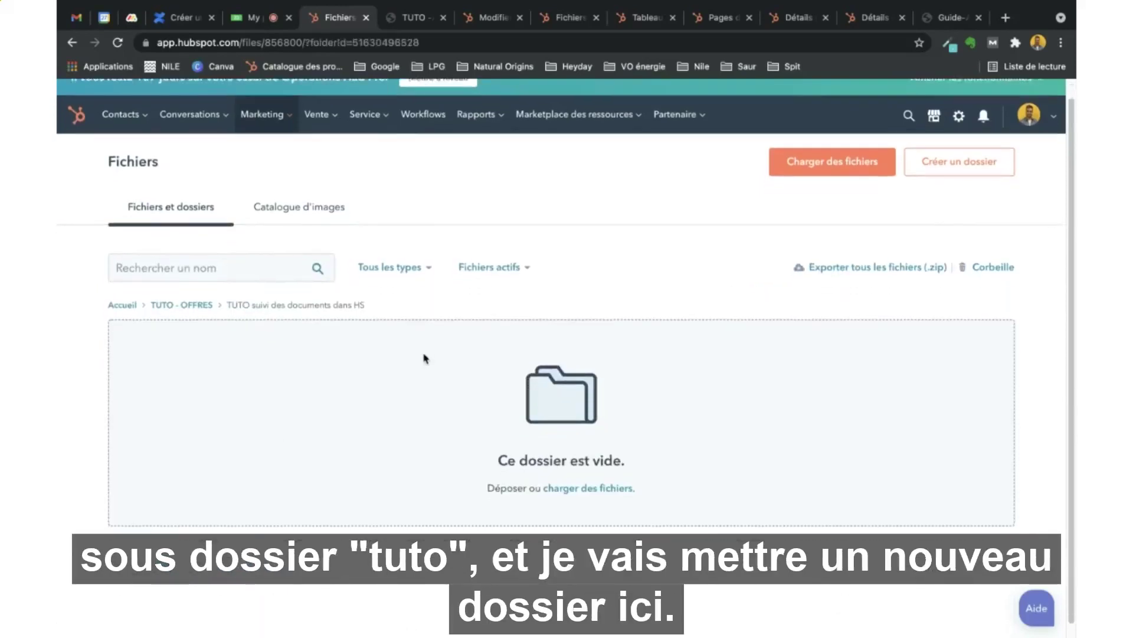
left_click(825, 177)
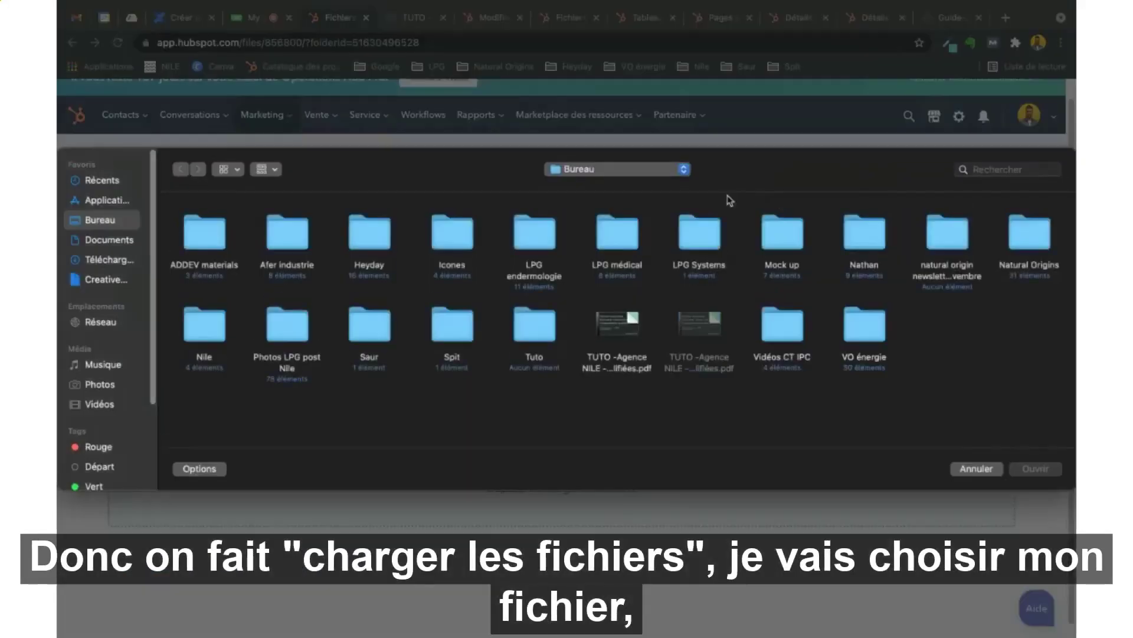
left_click(621, 324)
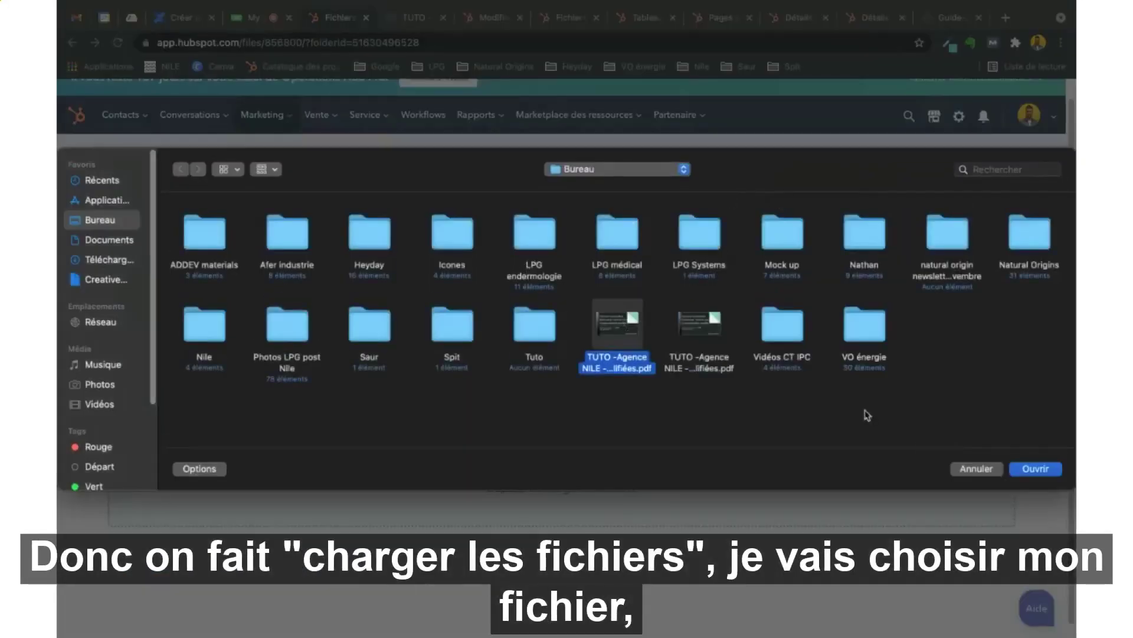
left_click(1034, 469)
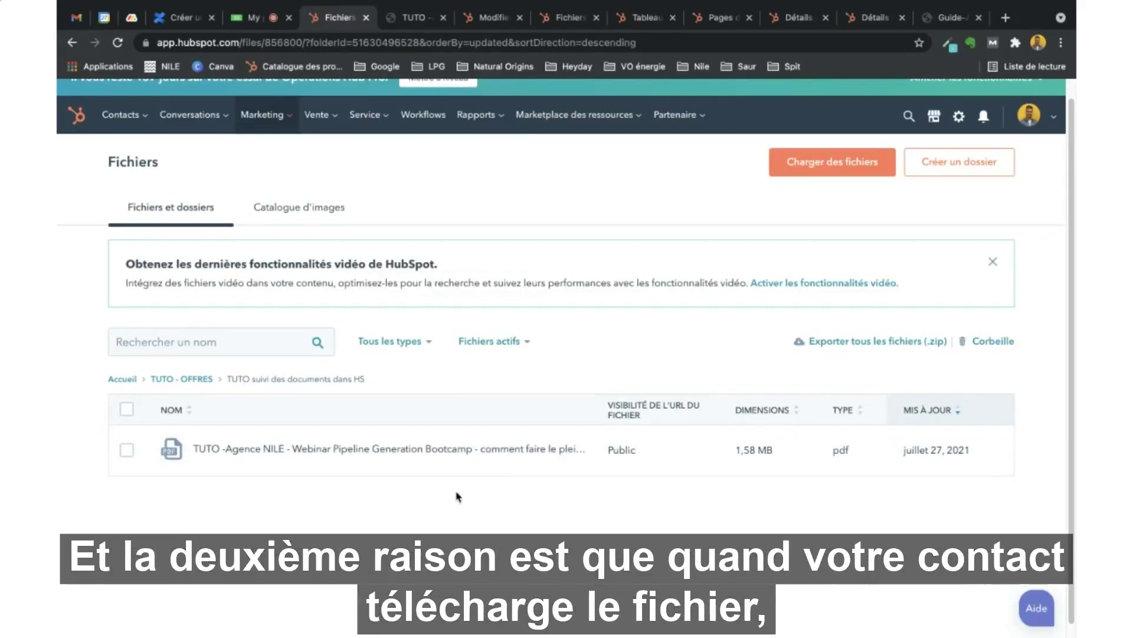
left_click(406, 19)
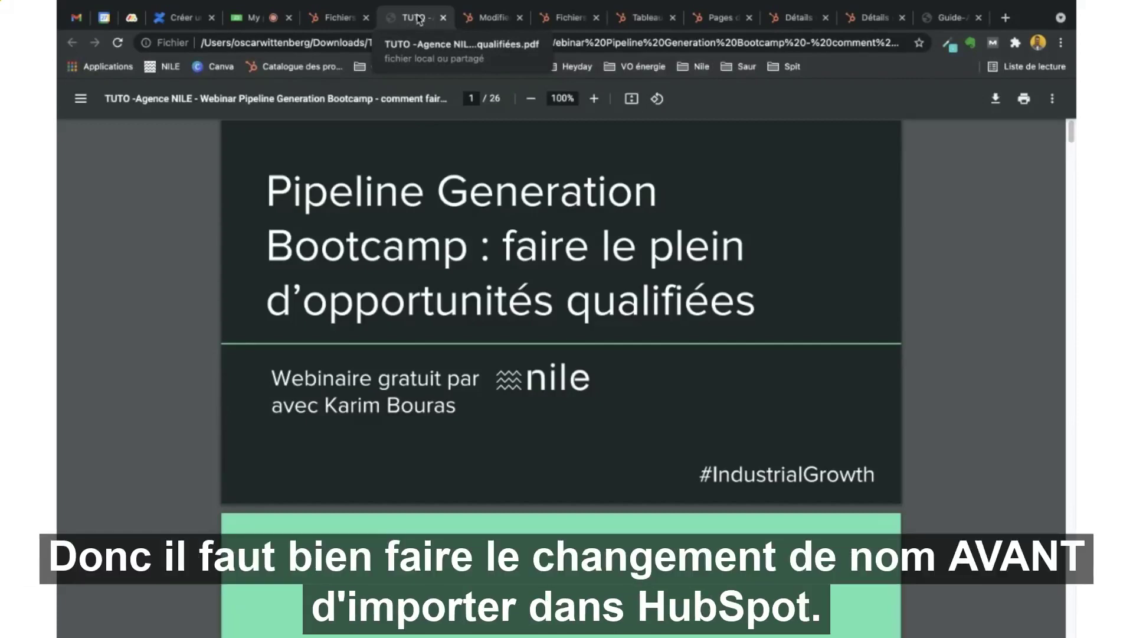
left_click(341, 23)
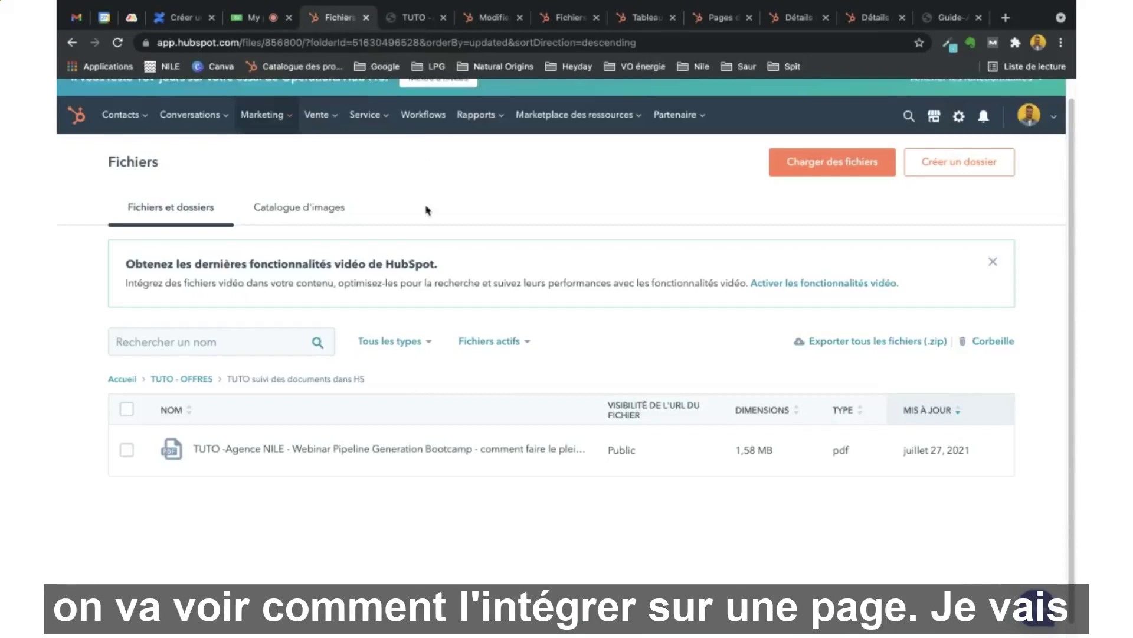
- Link the télécharger button of the TY - DEMO TUTO page to the uploaded TUTO webinar PDF as a Fichier link and remove that file again
left_click(485, 19)
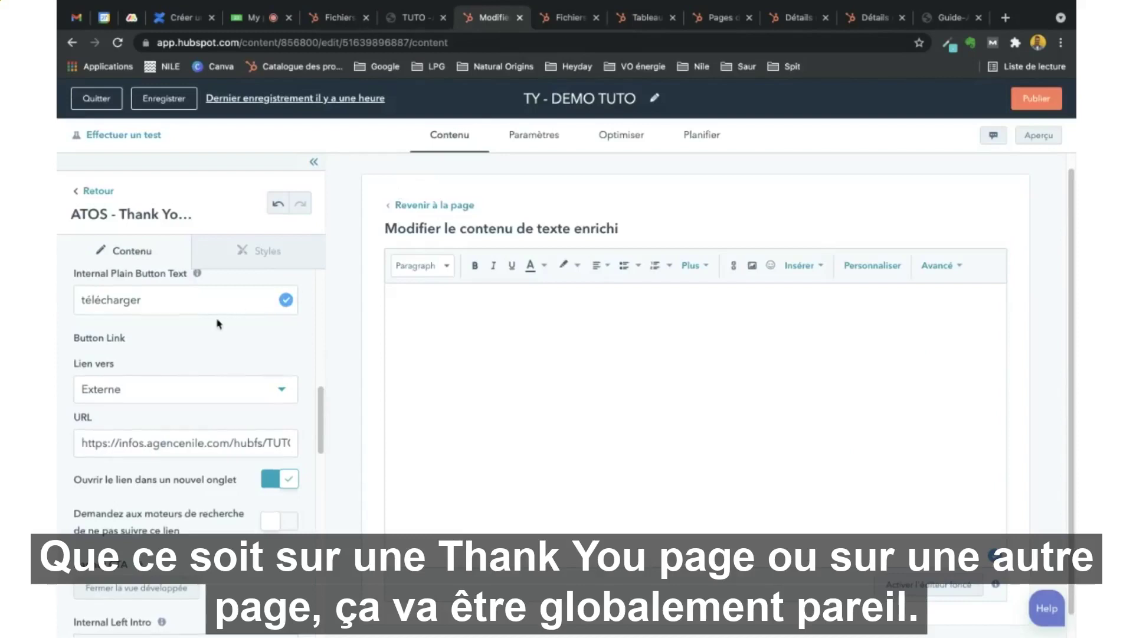
scroll(214, 310, "up", 1)
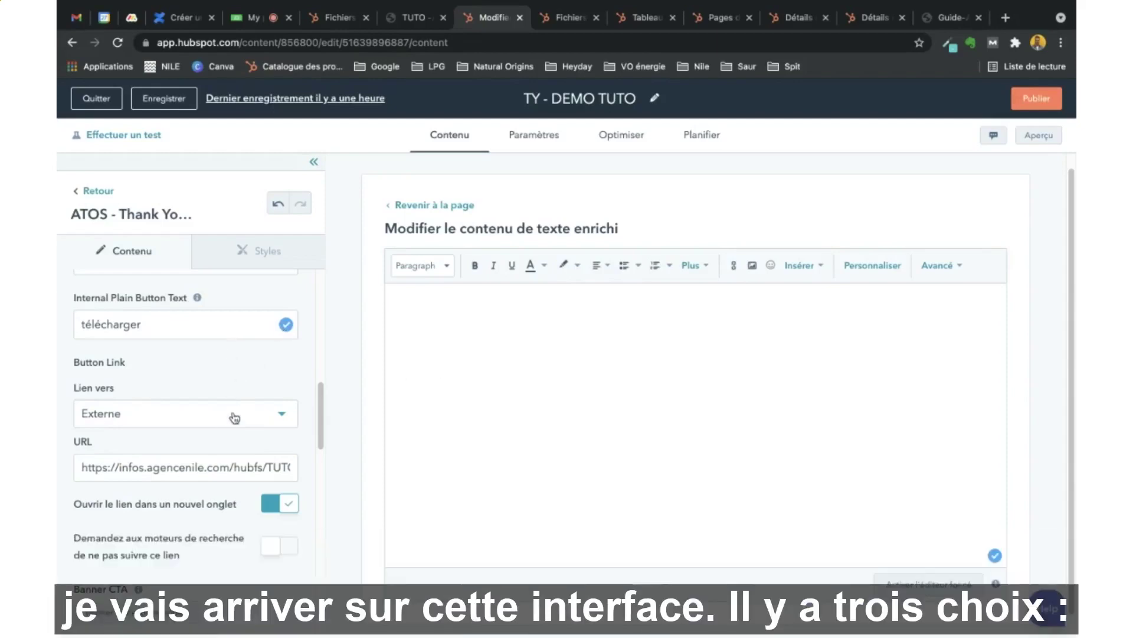
left_click(234, 417)
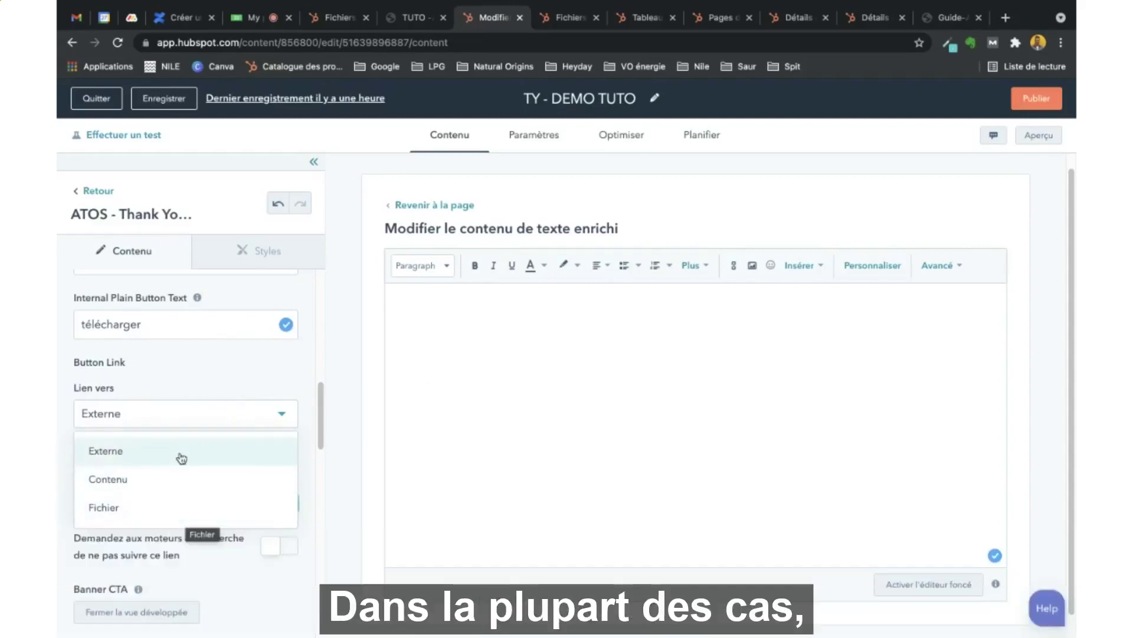
left_click(173, 514)
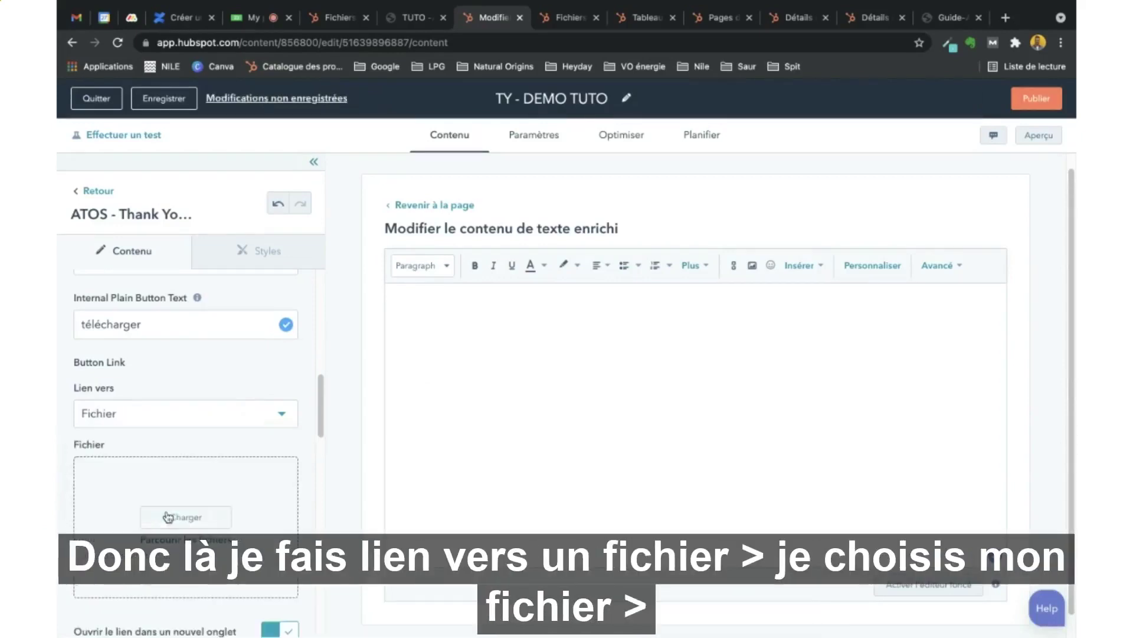
scroll(207, 437, "down", 1)
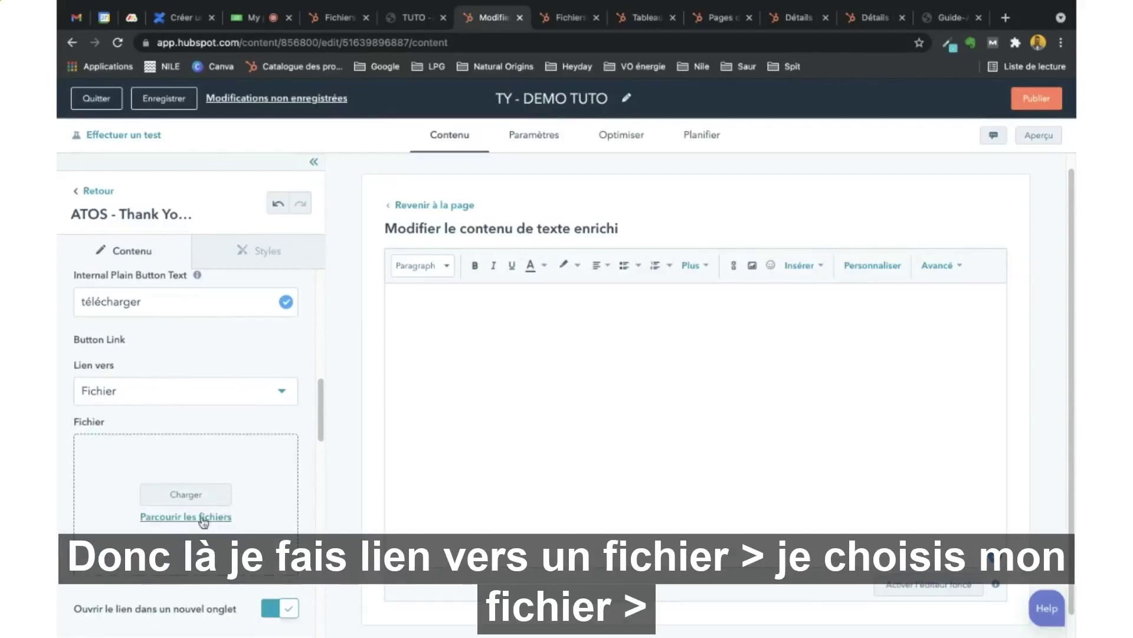
left_click(201, 518)
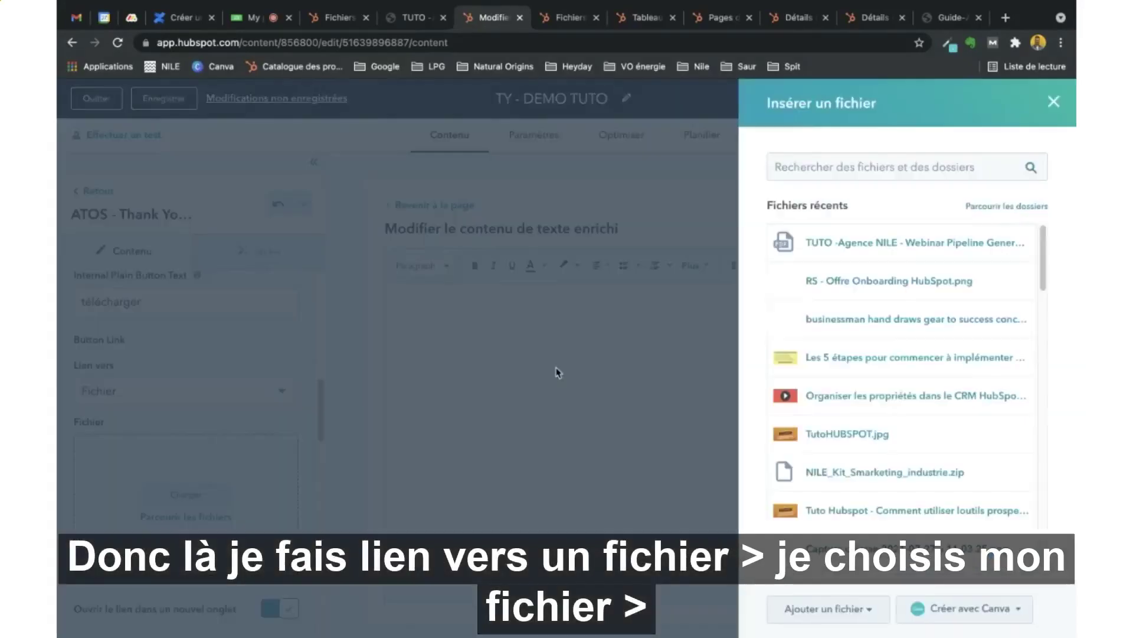
left_click(798, 242)
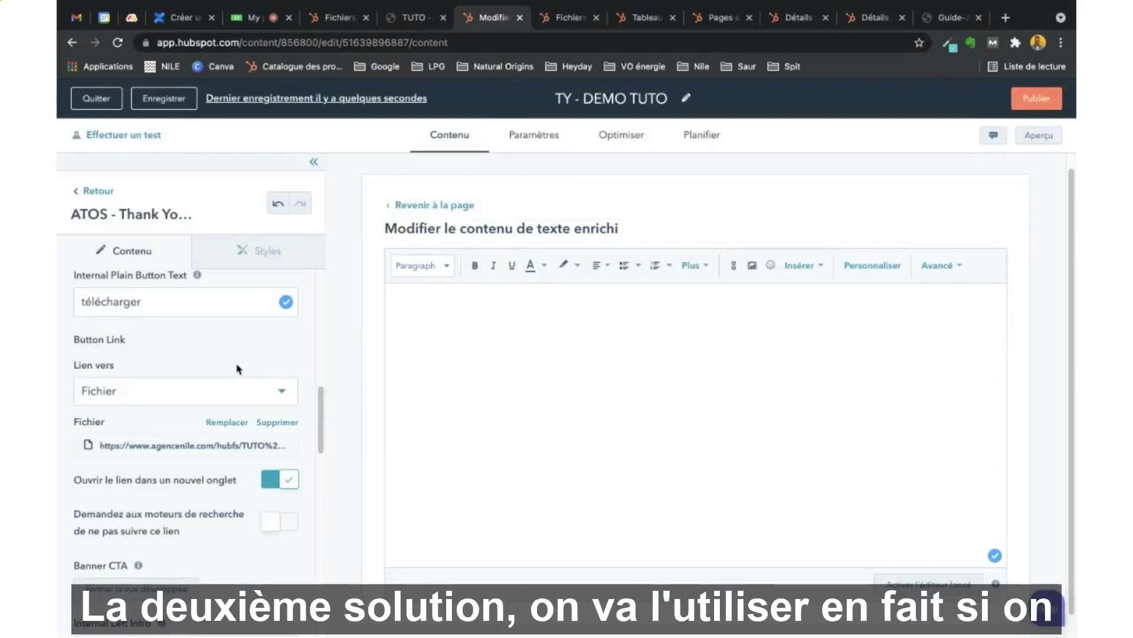
left_click(277, 422)
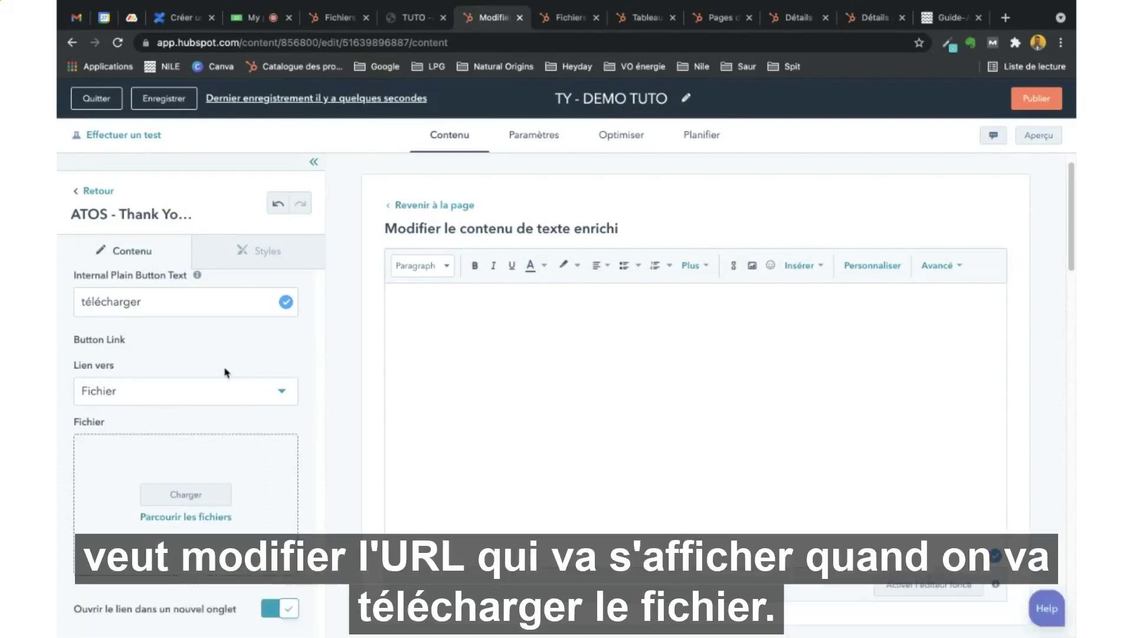
- Look at the URL of Guide-ABM-industrie-2021.pdf and set the télécharger button's link type to Externe on the TY - DEMO TUTO page
left_click(948, 18)
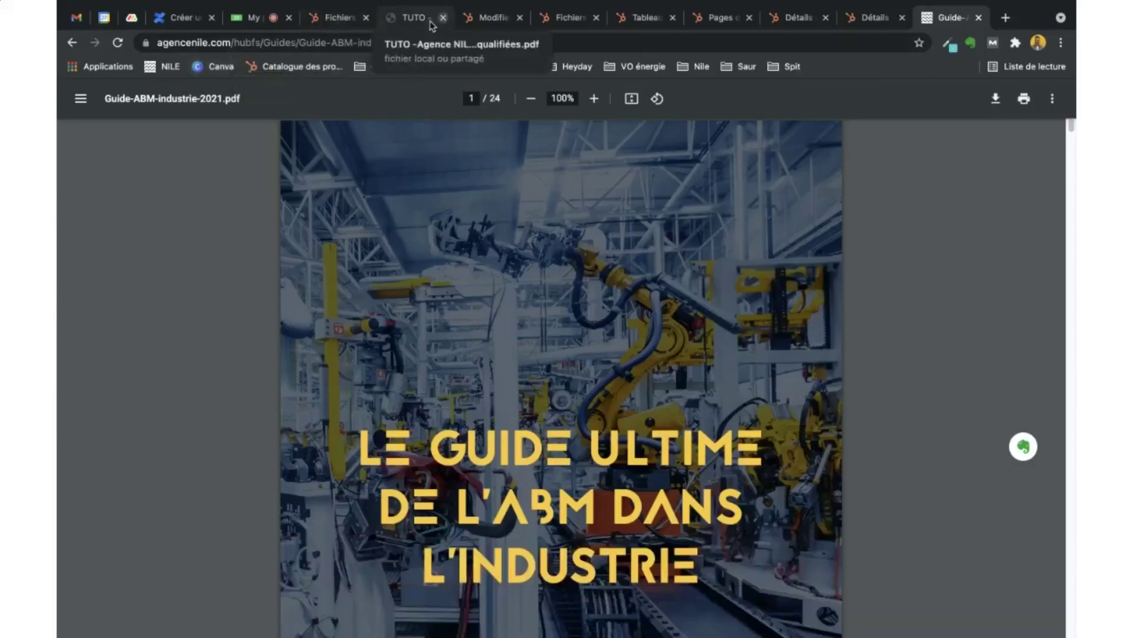
left_click(493, 17)
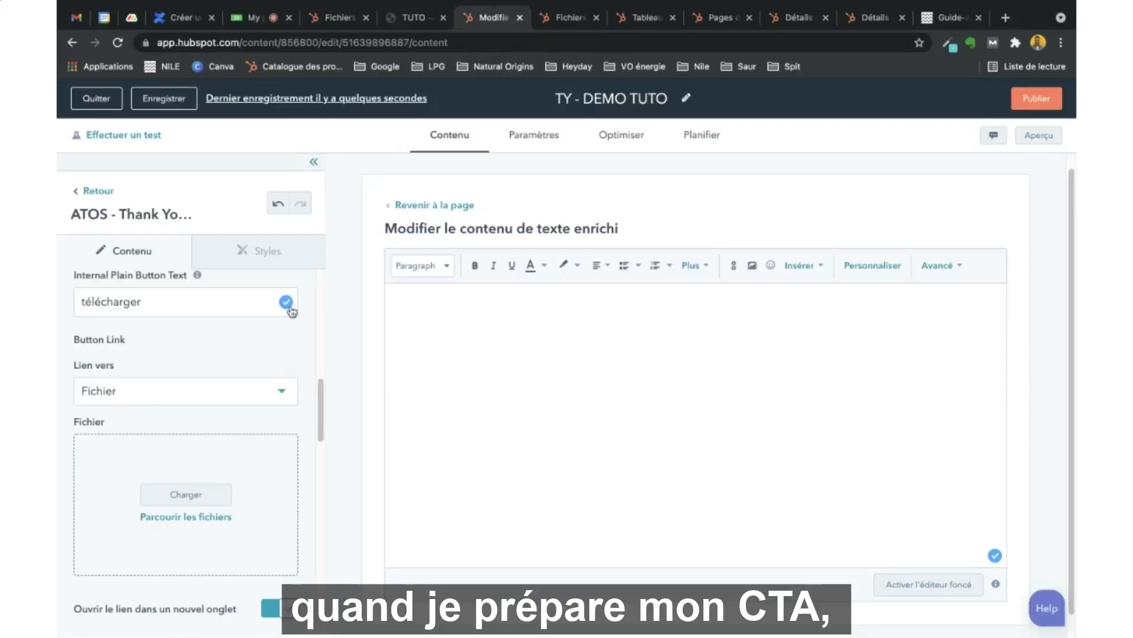
scroll(286, 310, "up", 1)
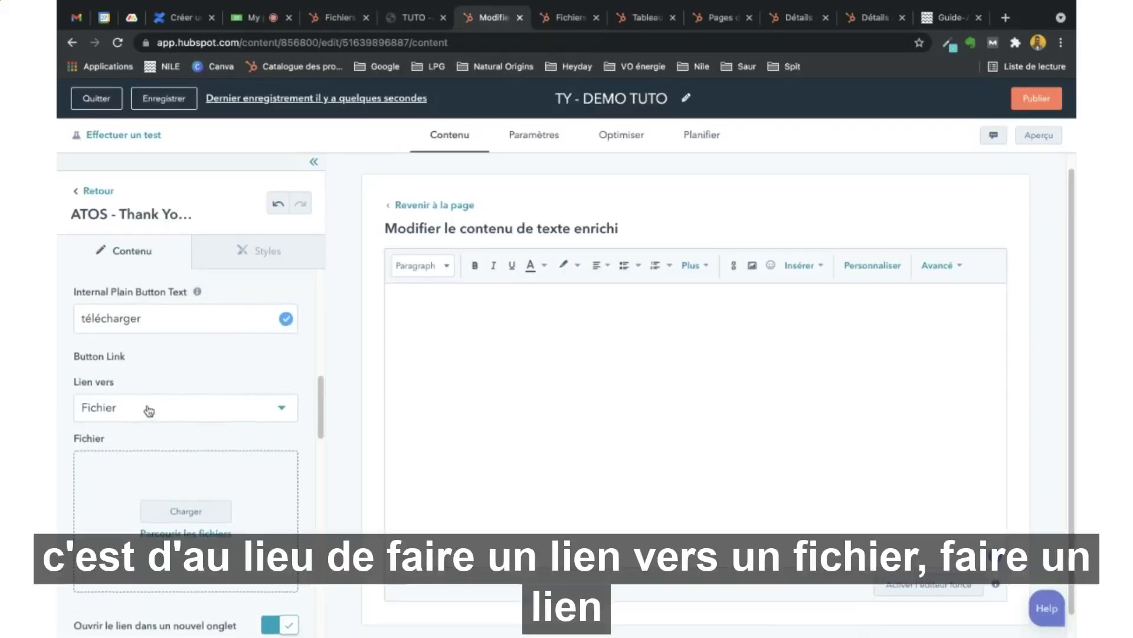
left_click(149, 411)
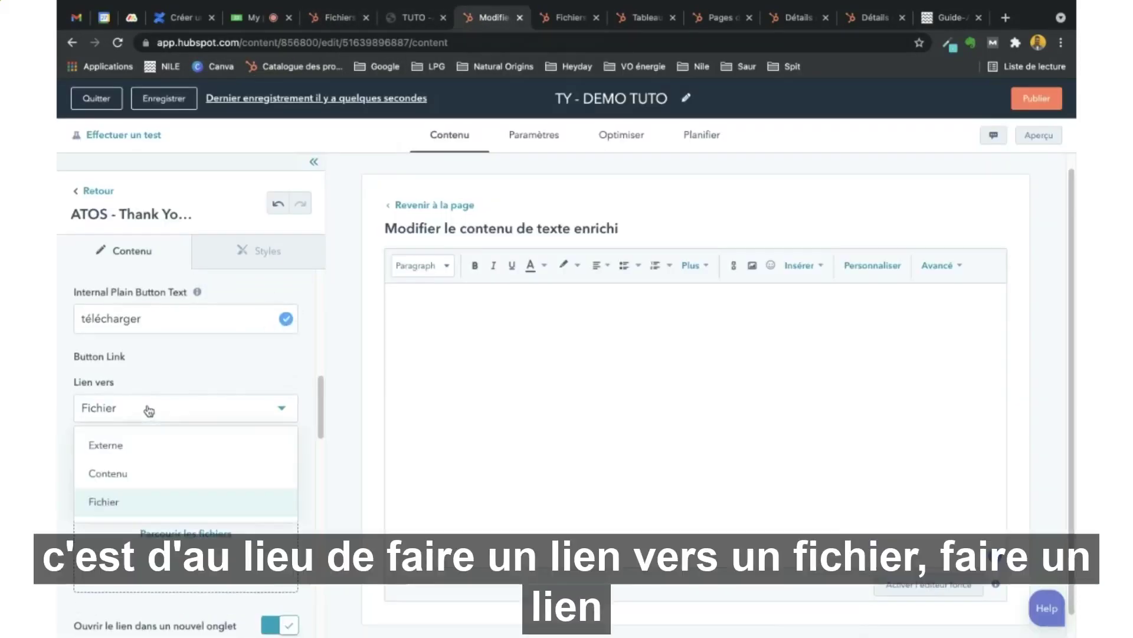
left_click(146, 447)
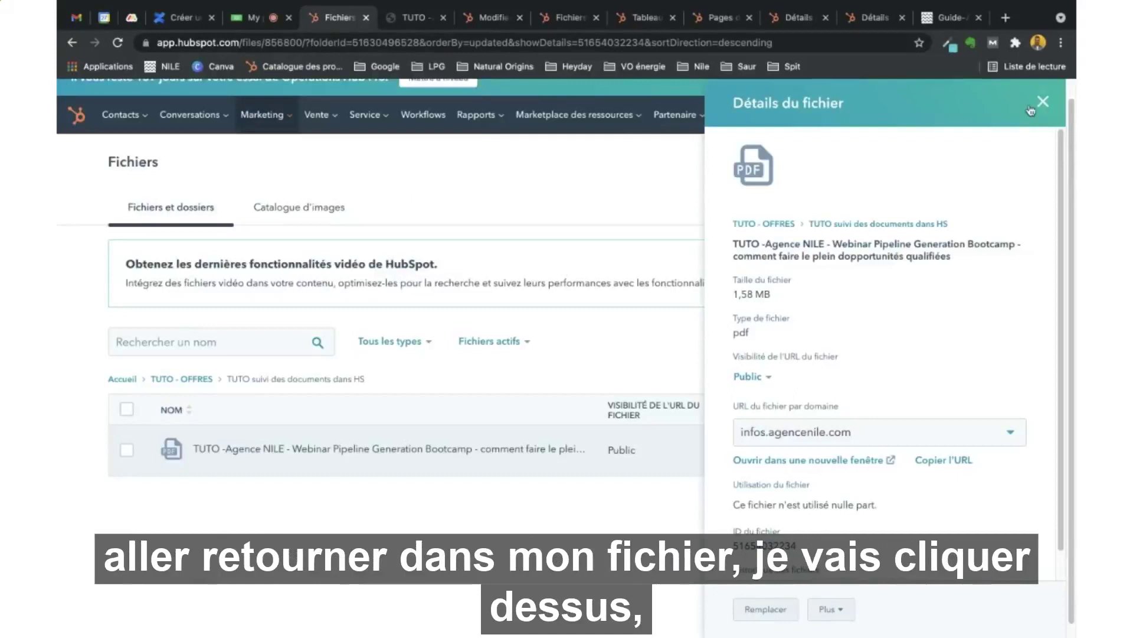
- In the uploaded TUTO PDF's file details, choose the infos.agencenile.com domain for its URL and copy that URL
left_click(1031, 109)
left_click(274, 448)
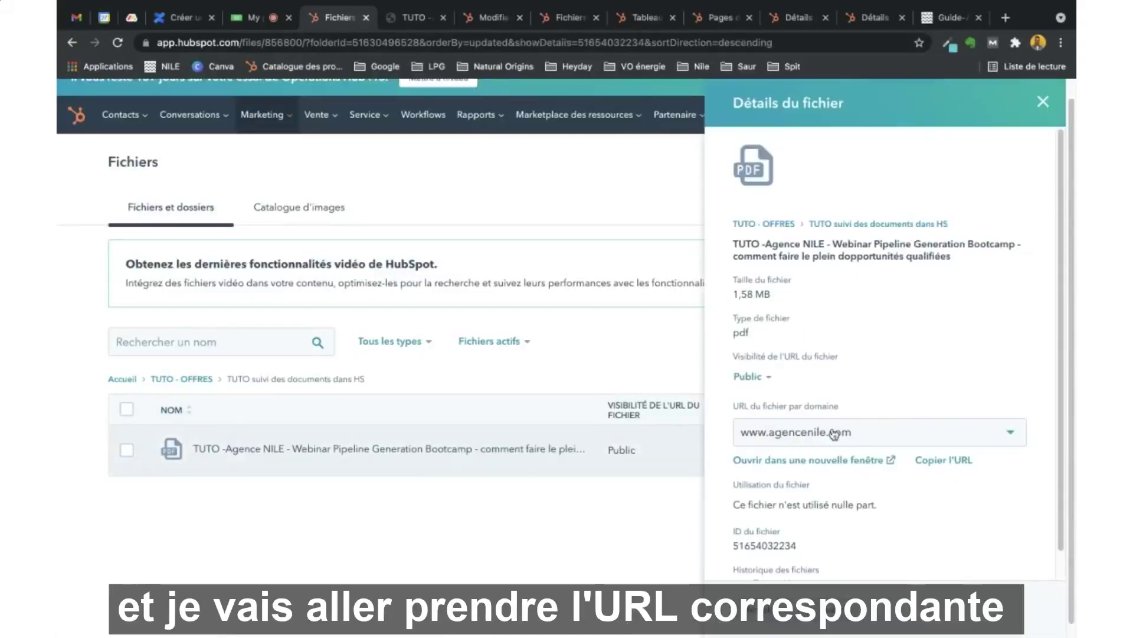
left_click(817, 438)
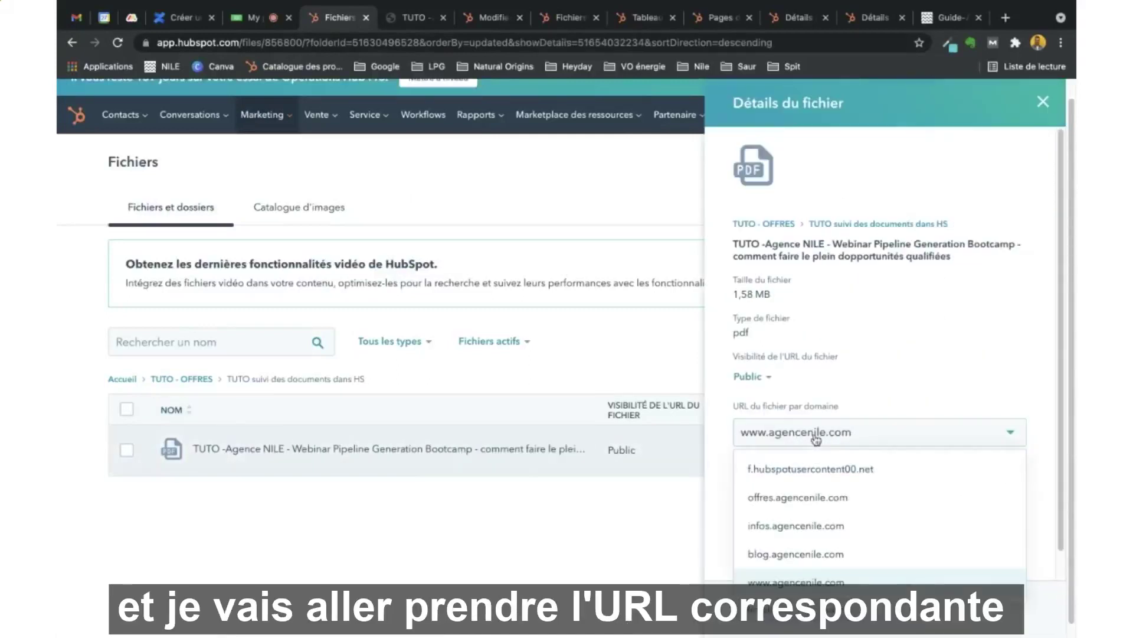
left_click(816, 534)
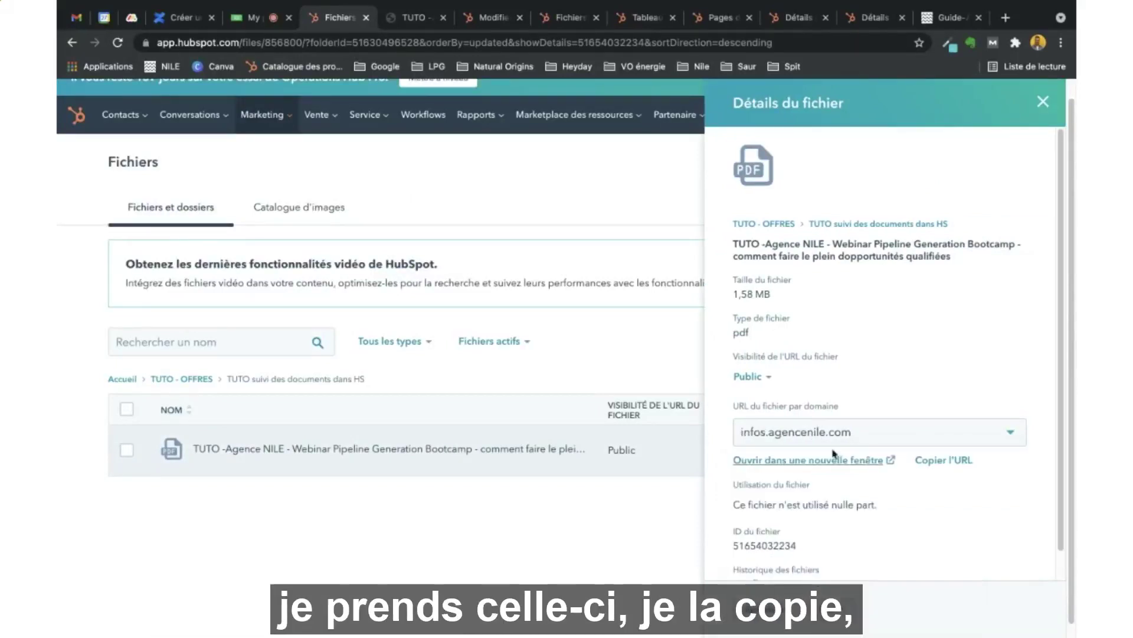
left_click(955, 463)
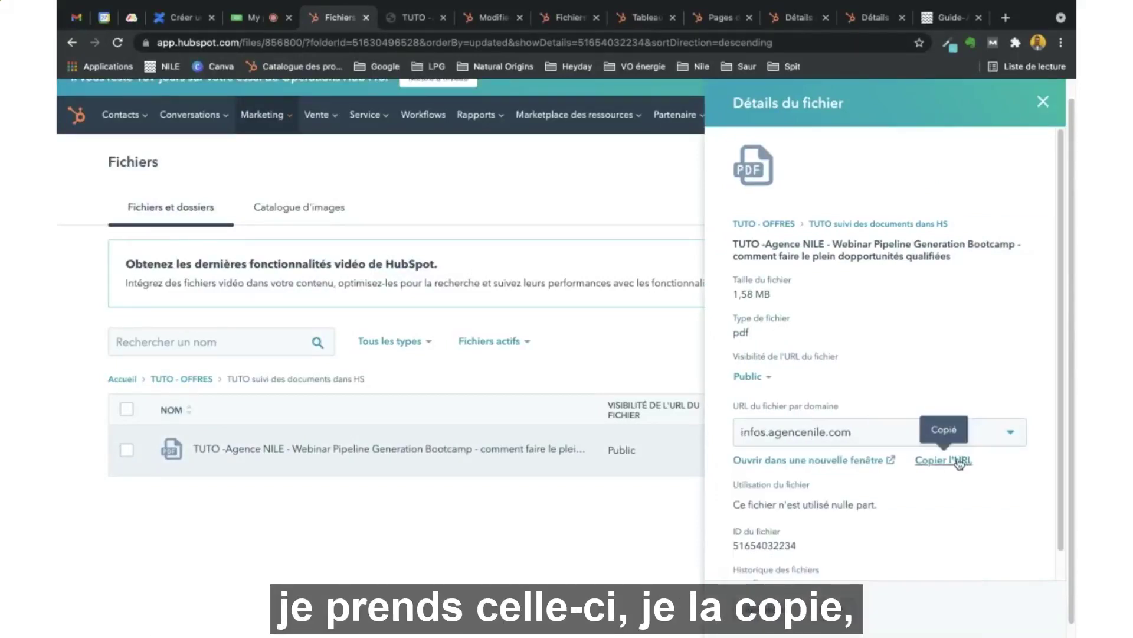
- Paste the copied PDF address as the external URL of the télécharger button on the TY - DEMO TUTO page
left_click(489, 22)
left_click(146, 455)
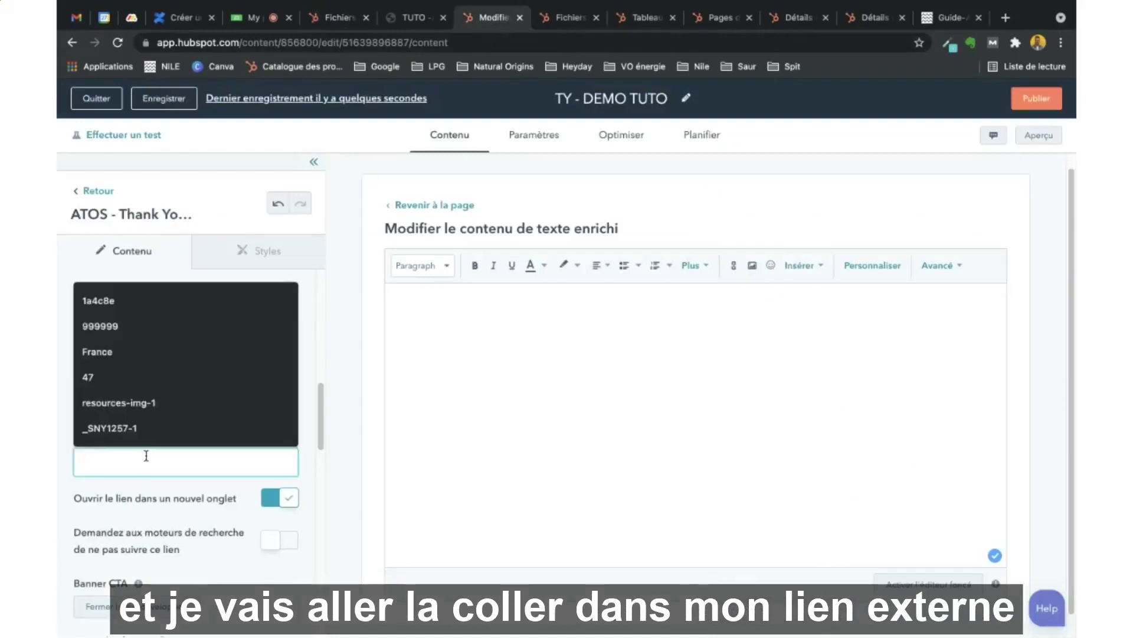
key("ctrl+v")
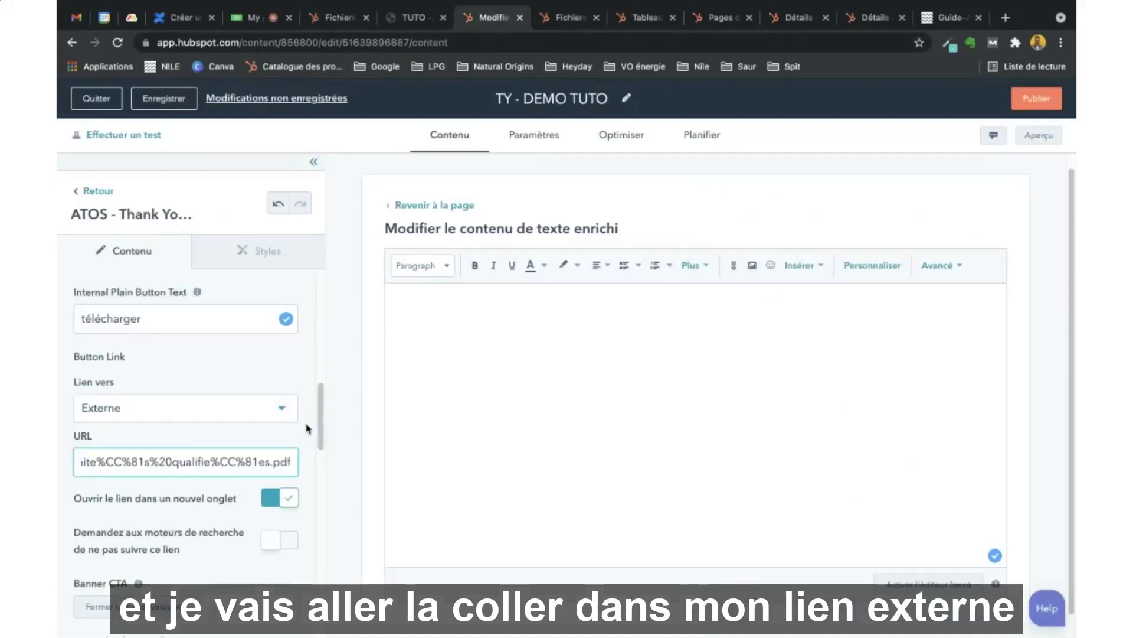
left_click(333, 453)
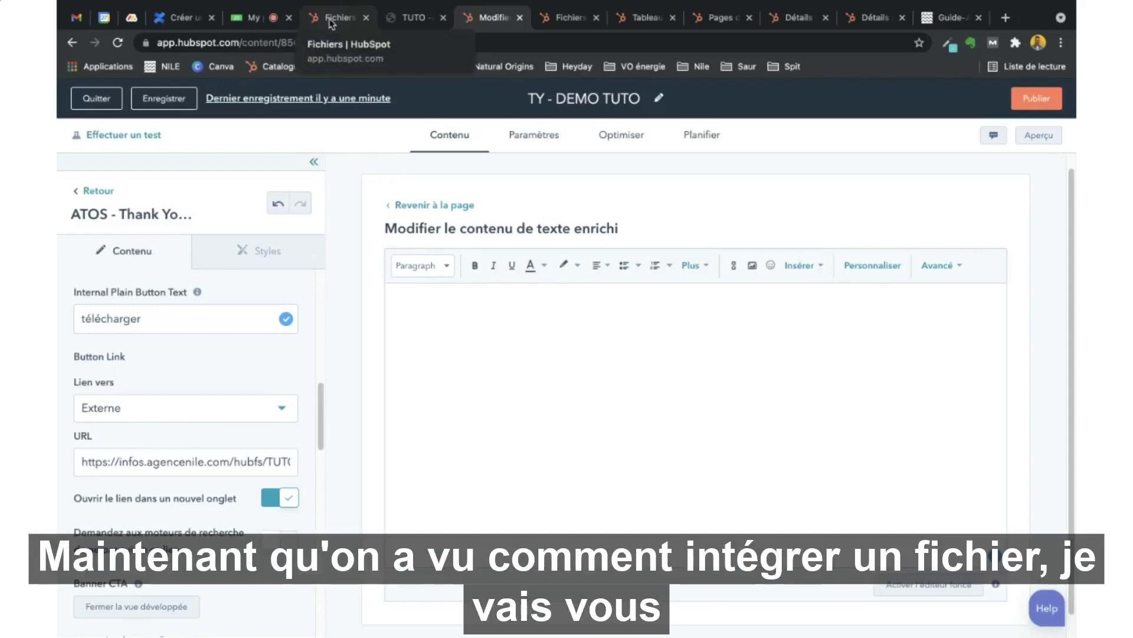
- Open the SEO et robots d'indexation settings for website pages in the HubSpot account settings
left_click(647, 21)
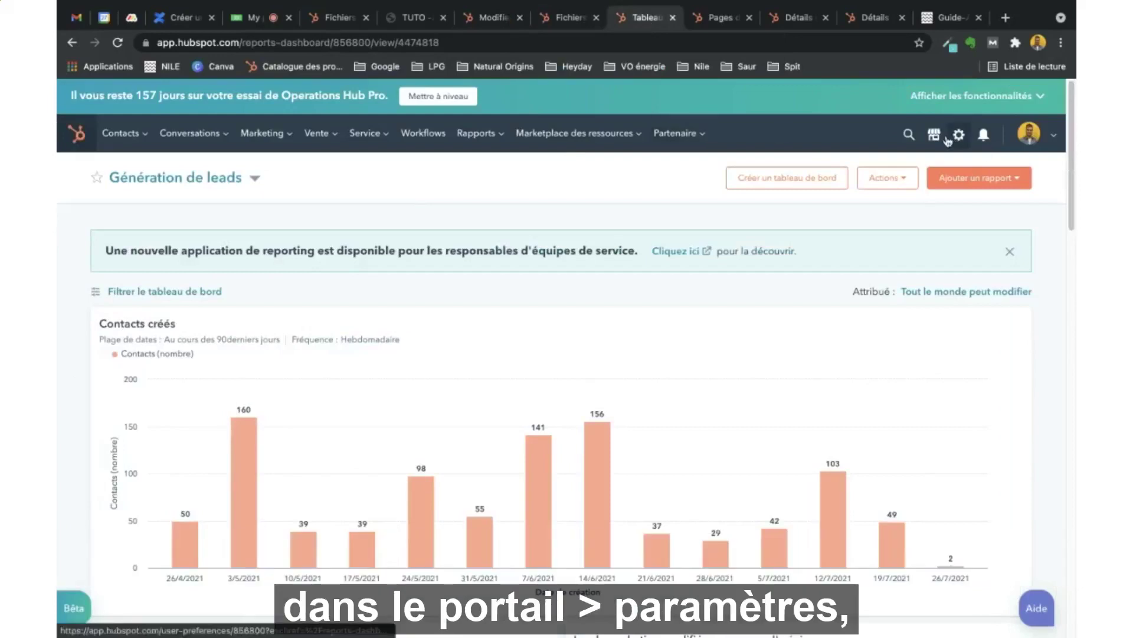
left_click(958, 135)
scroll(103, 438, "down", 5)
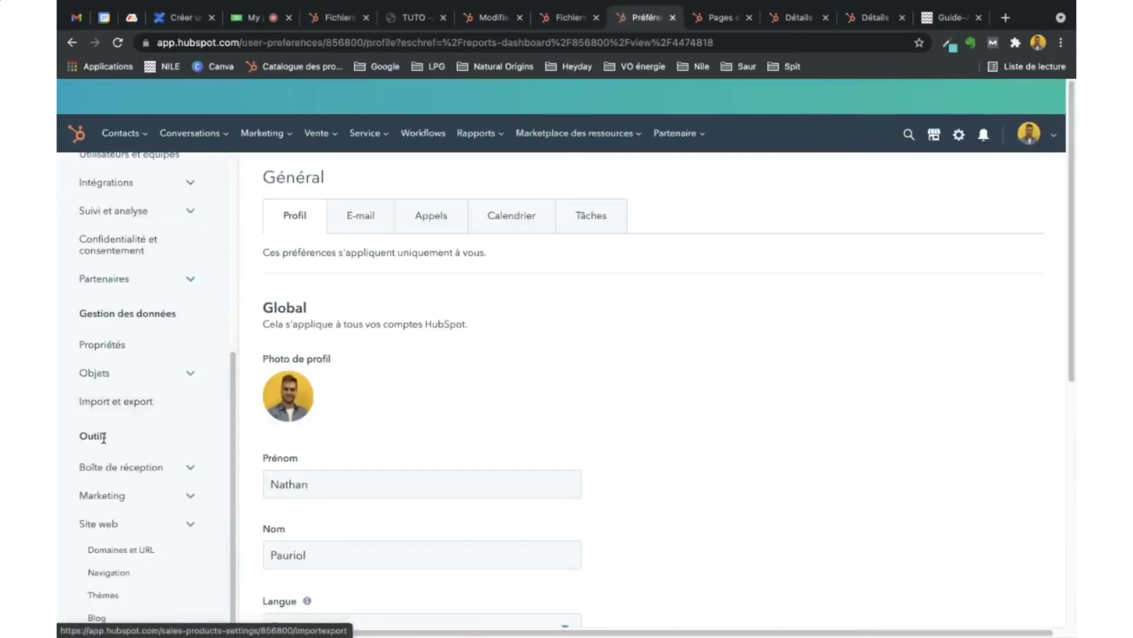
scroll(121, 536, "down", 4)
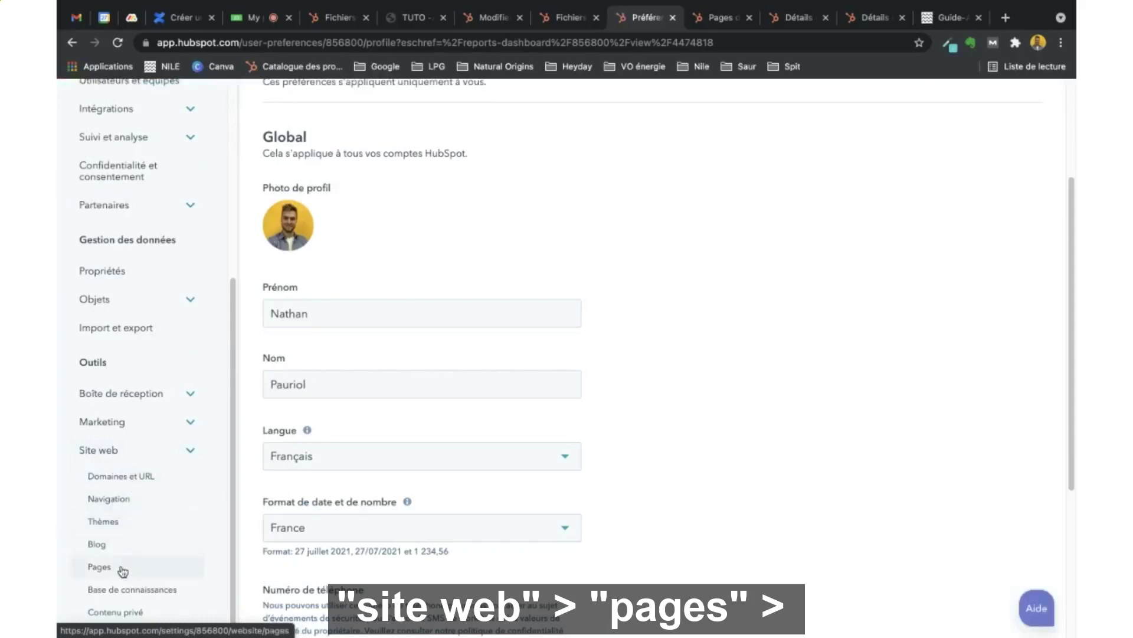
left_click(121, 576)
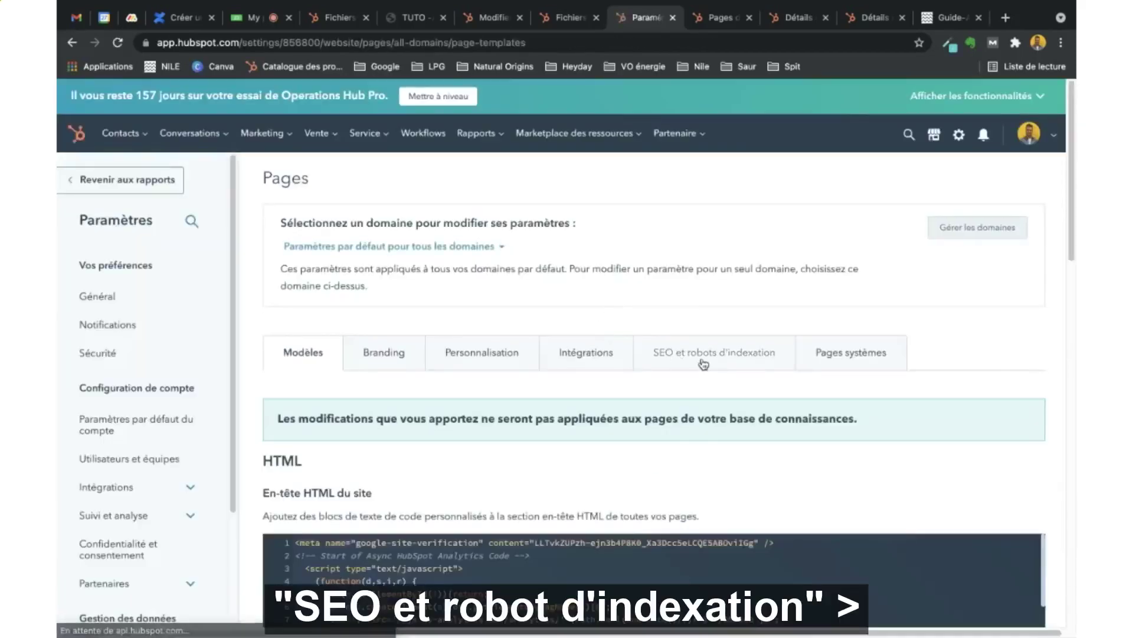
left_click(704, 364)
- Set the default hosting domain of the file manager to infos.agencenile.com
scroll(581, 407, "down", 3)
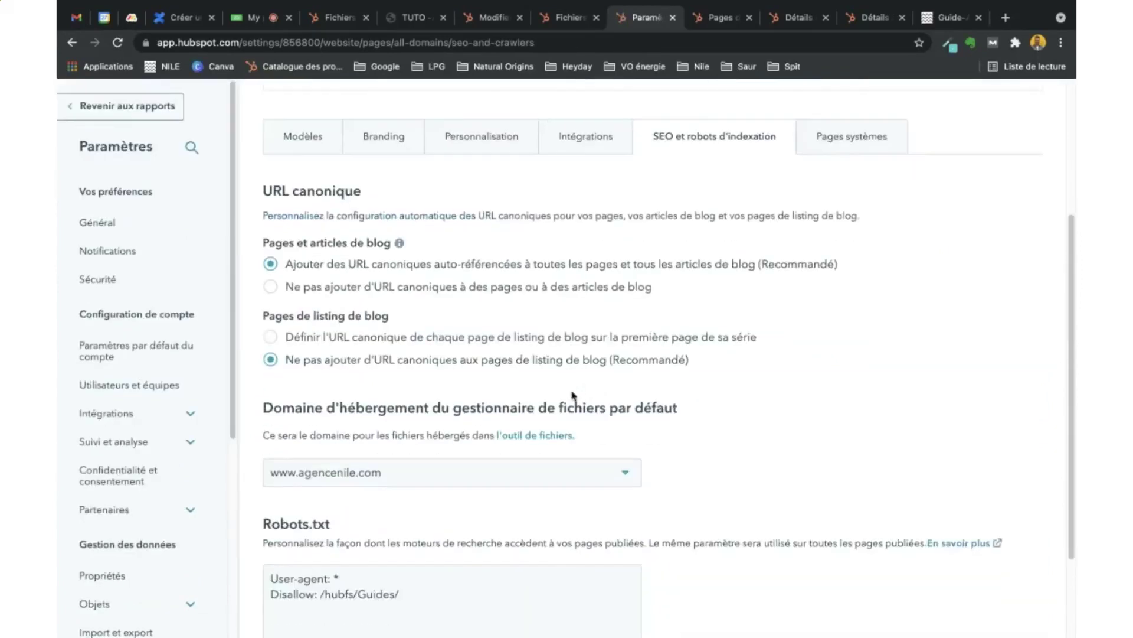
scroll(572, 395, "down", 2)
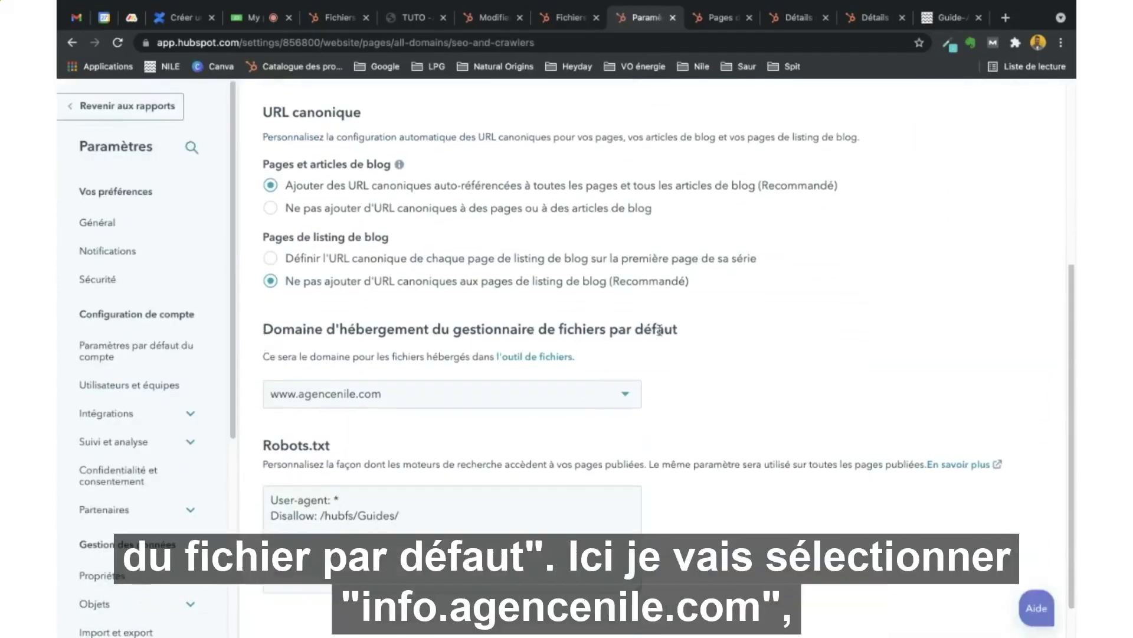
left_click(510, 404)
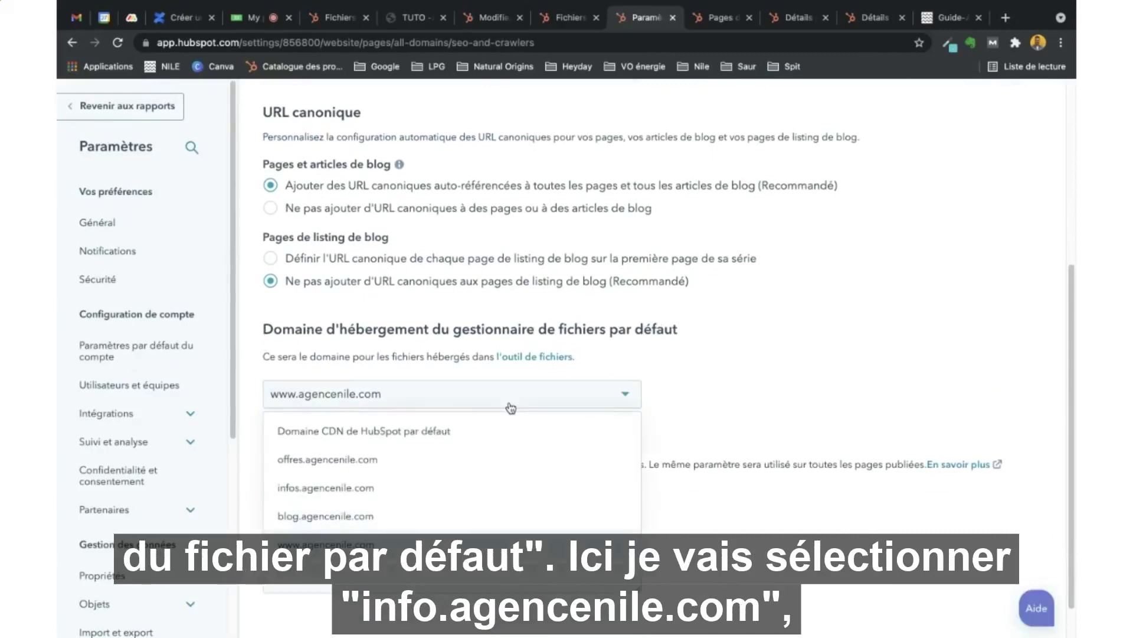
left_click(365, 495)
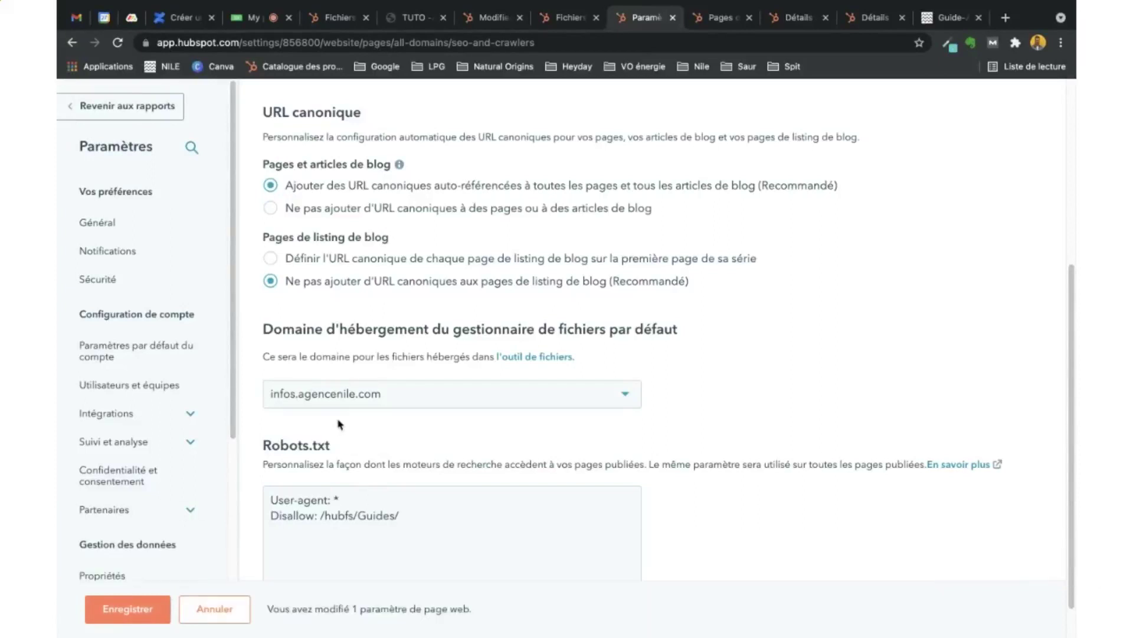
left_click(362, 407)
left_click(352, 545)
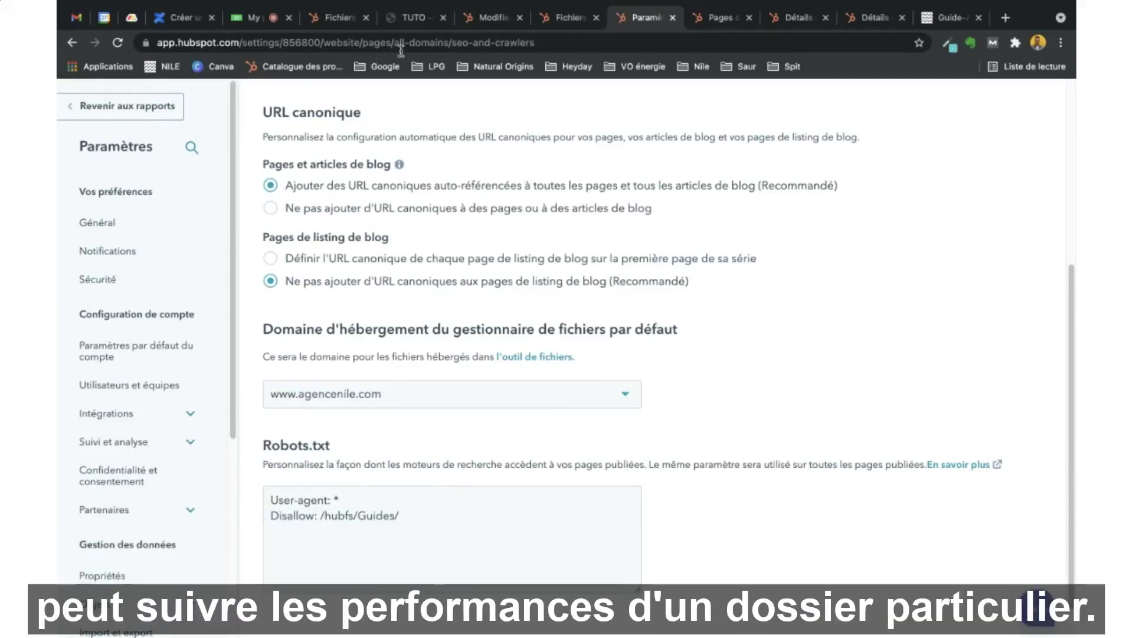
- Return to the TUTO suivi des documents dans HS folder, close the PDF's file details and examine the file's listing
left_click(340, 19)
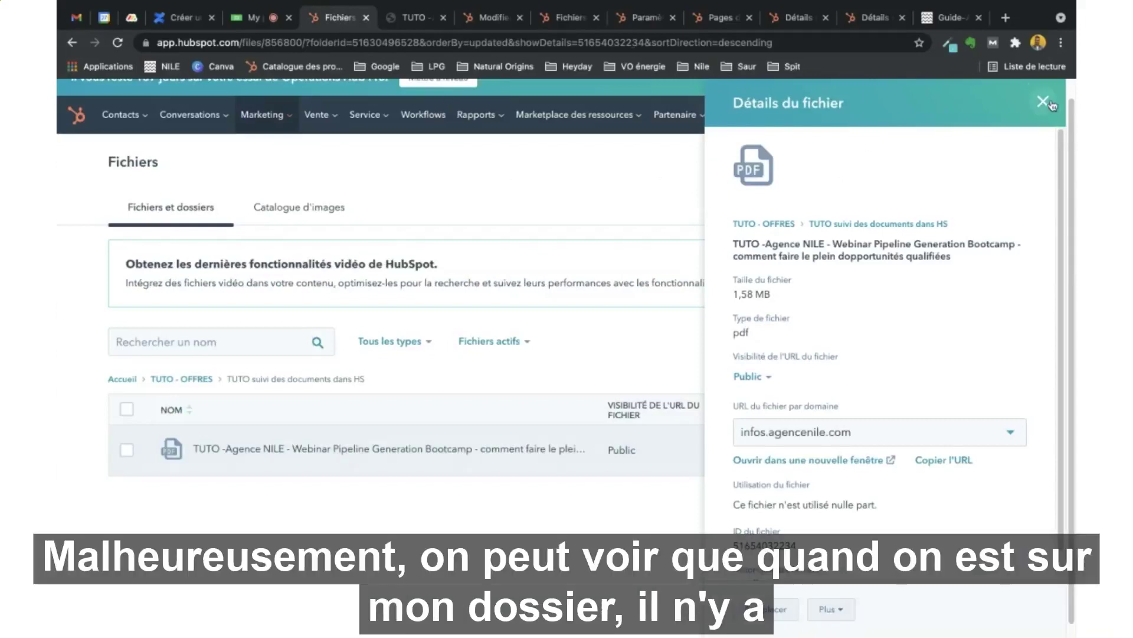
left_click(1043, 102)
left_click(423, 453)
scroll(838, 401, "down", 1)
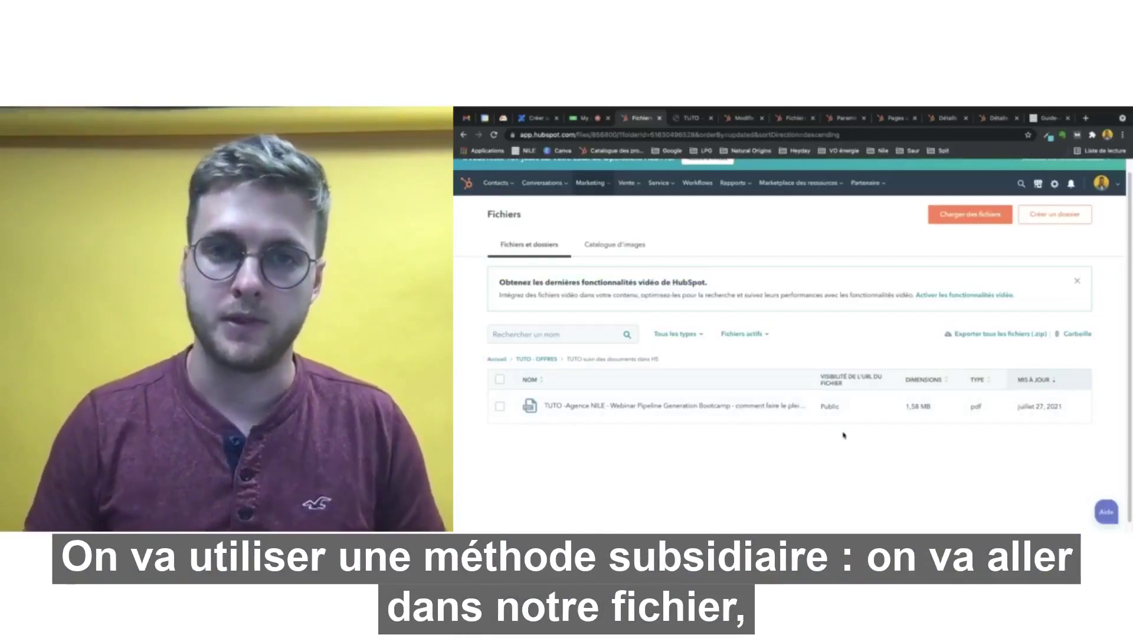
- Examine where Guide-ABM-industrie-2021 is used and check the form submissions in the LP - Guide ABM Awareness page's performance data
left_click(798, 118)
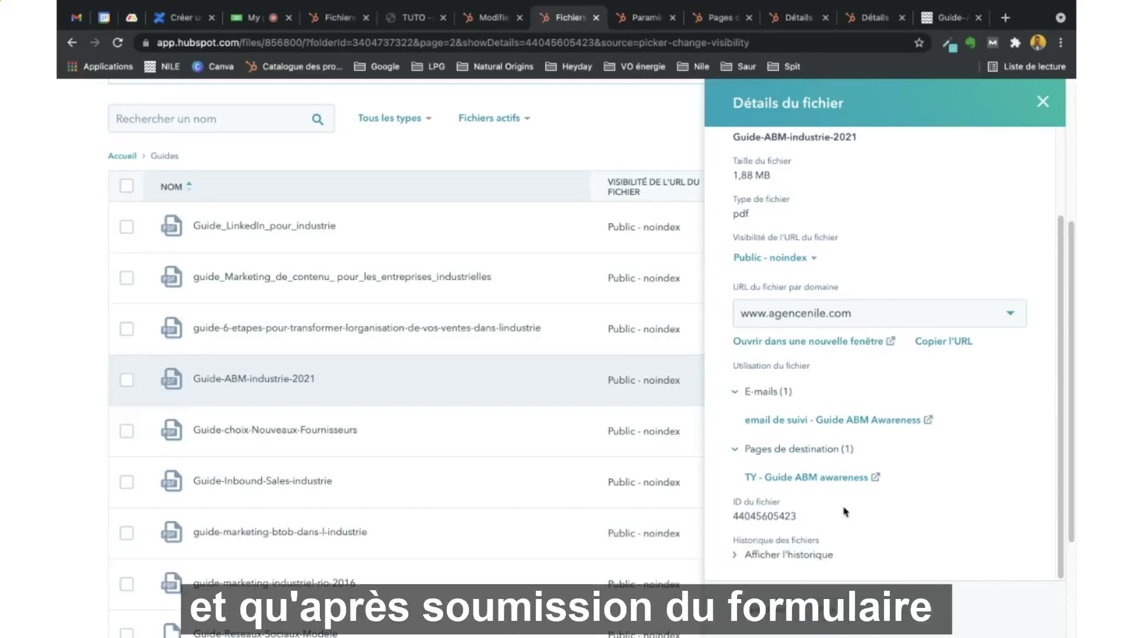
left_click(797, 21)
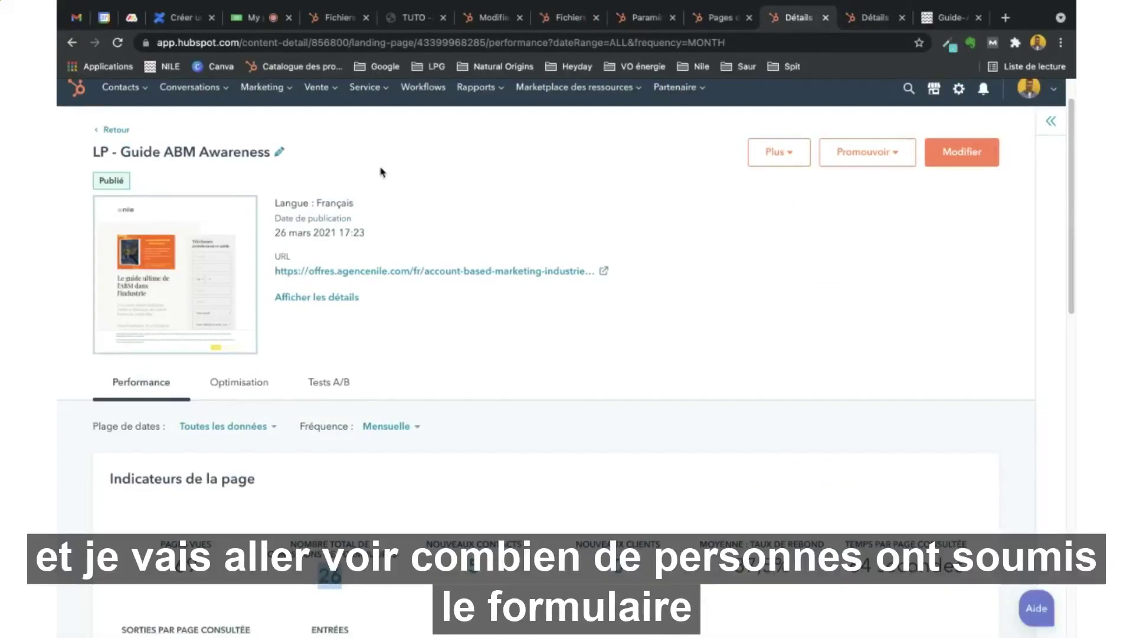
left_click(437, 489)
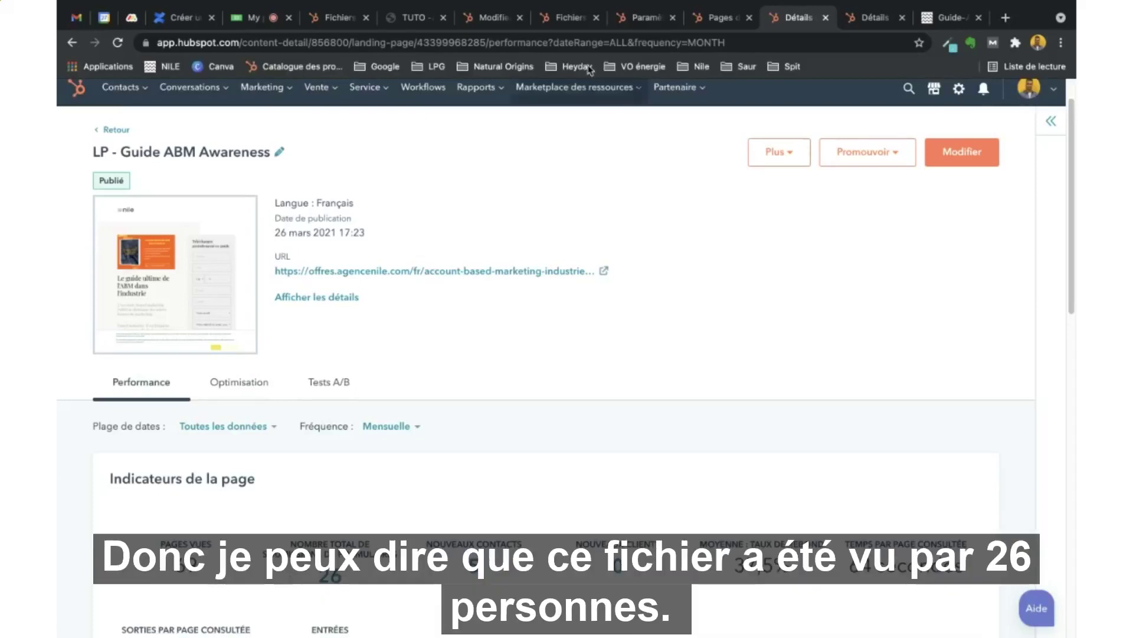
left_click(541, 18)
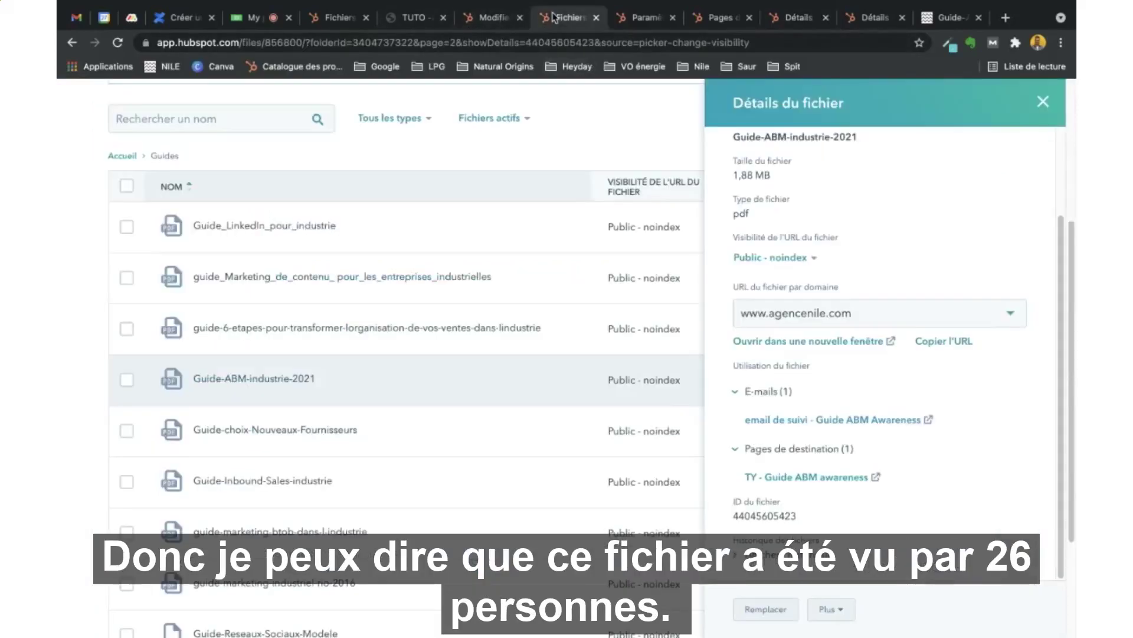